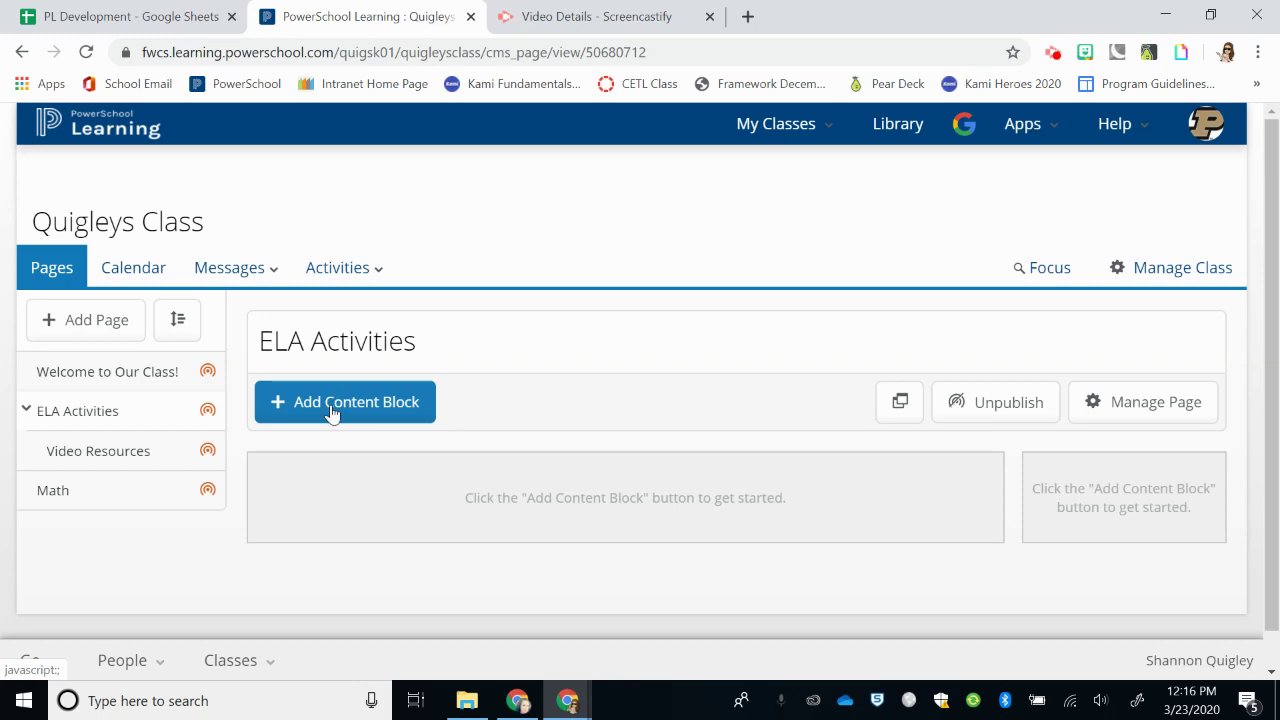
Start an On Page Text block on the ELA Activities page with the text "Hello how are you!" and the title "test".
click(332, 412)
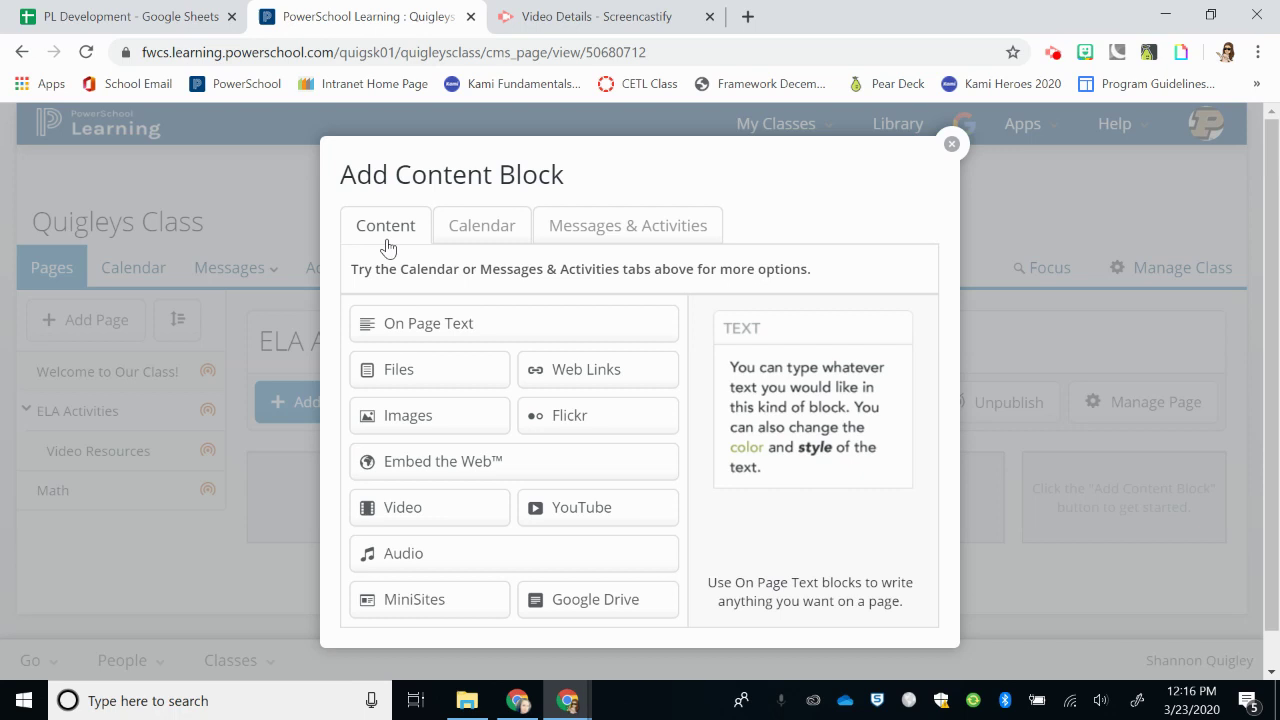
click(422, 332)
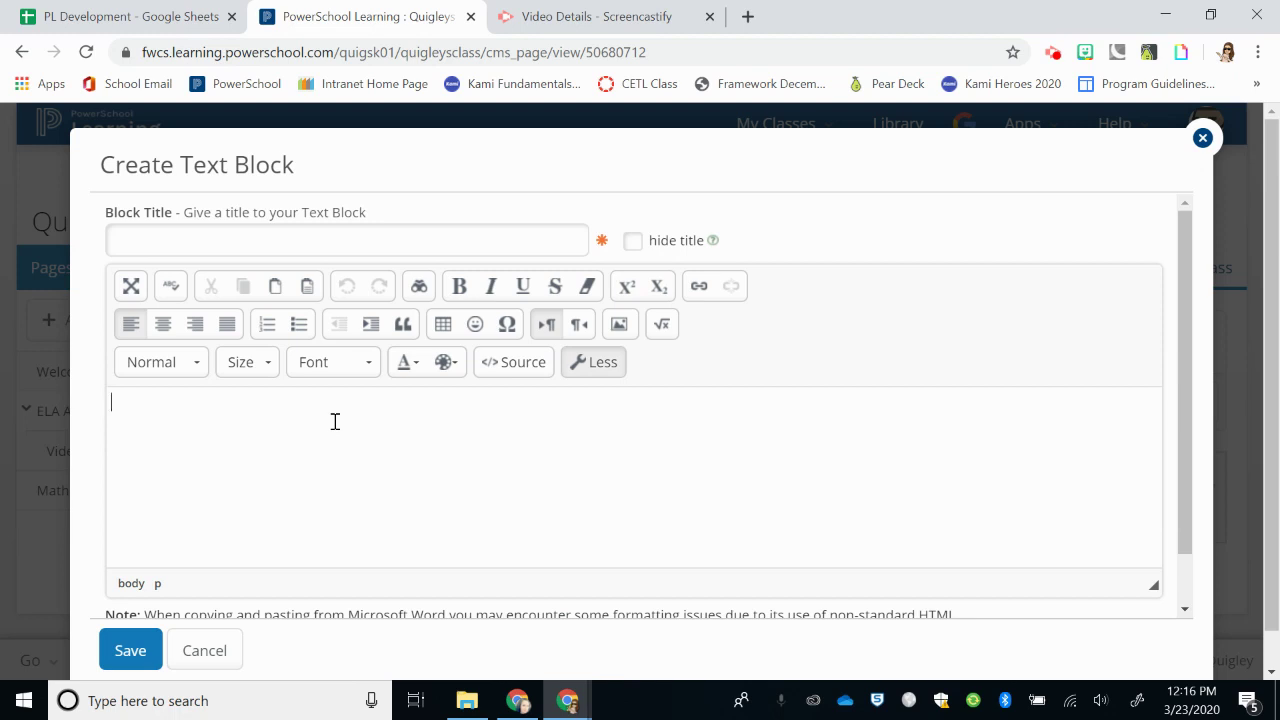
text(Hello how are you!)
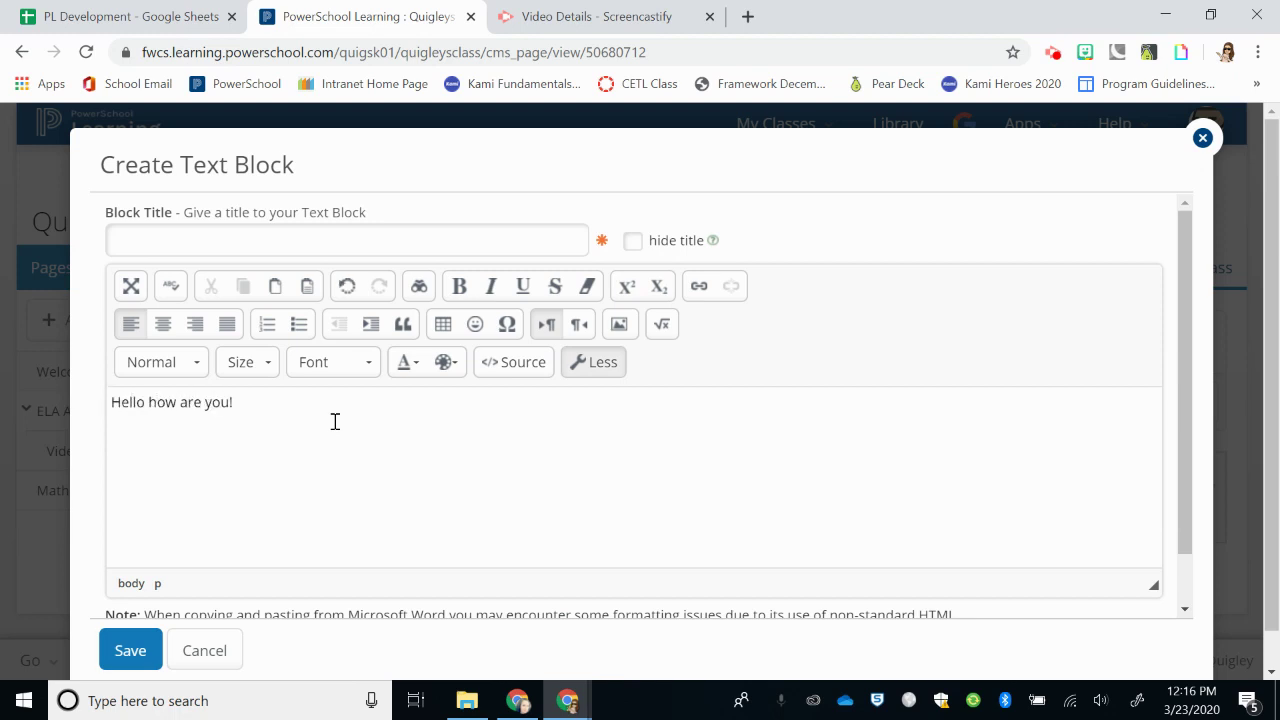
click(261, 245)
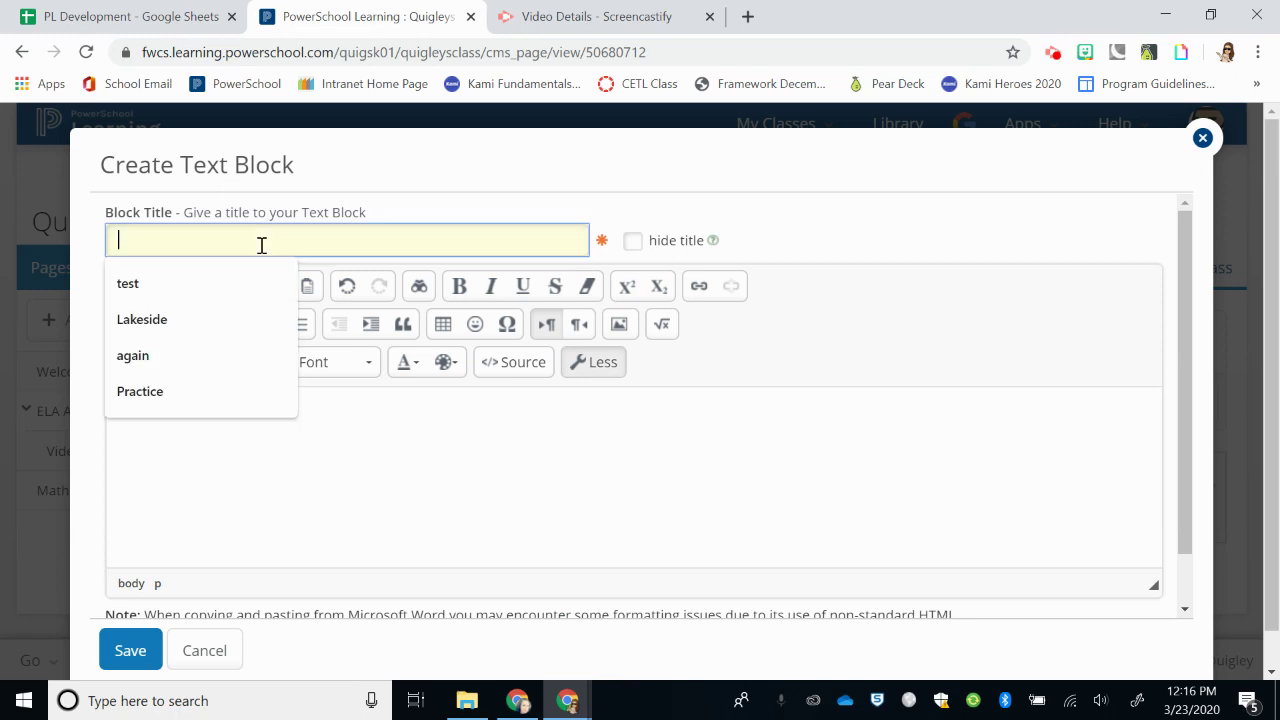
click(181, 286)
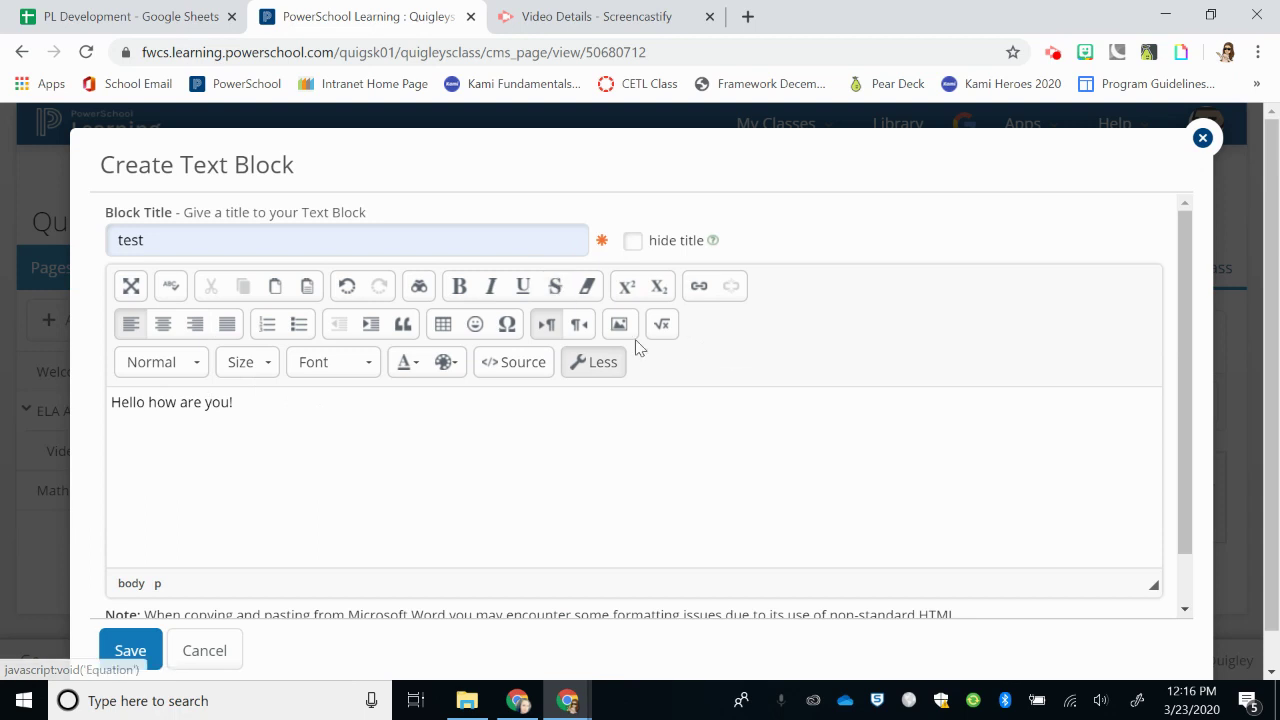
Collapse and re-expand the text editor's formatting tools, and save the text block.
click(592, 362)
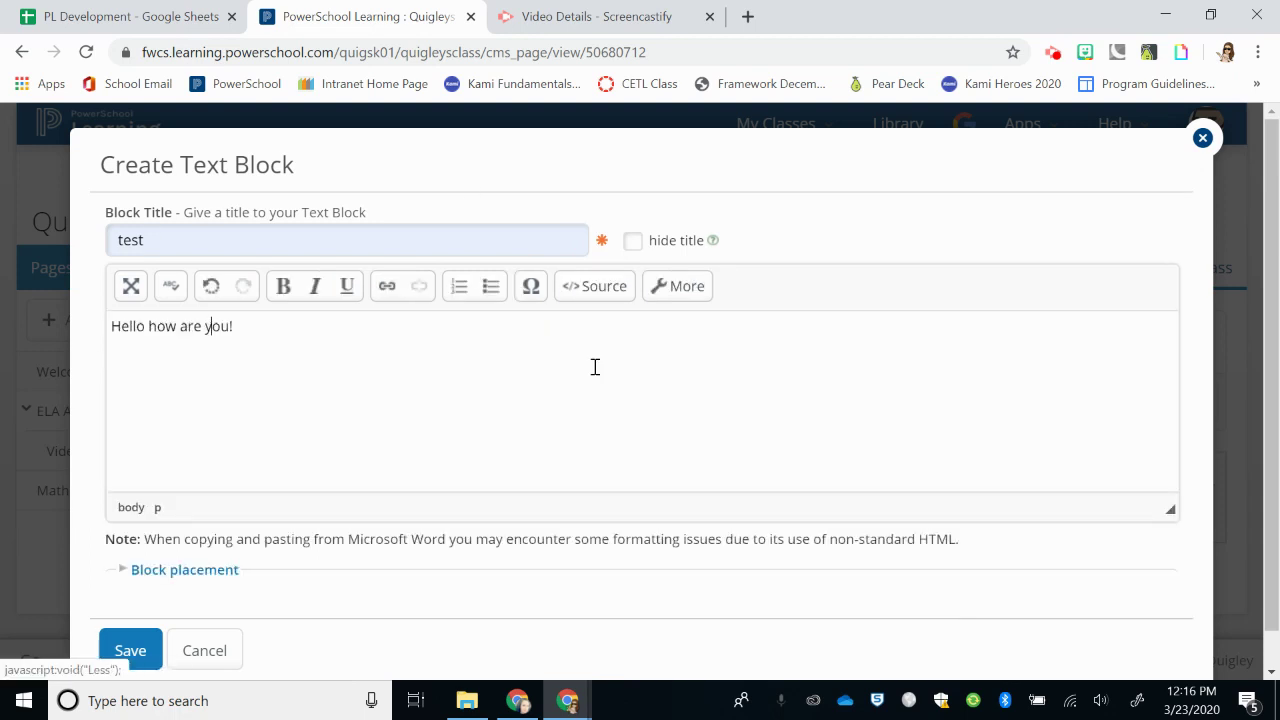
click(680, 287)
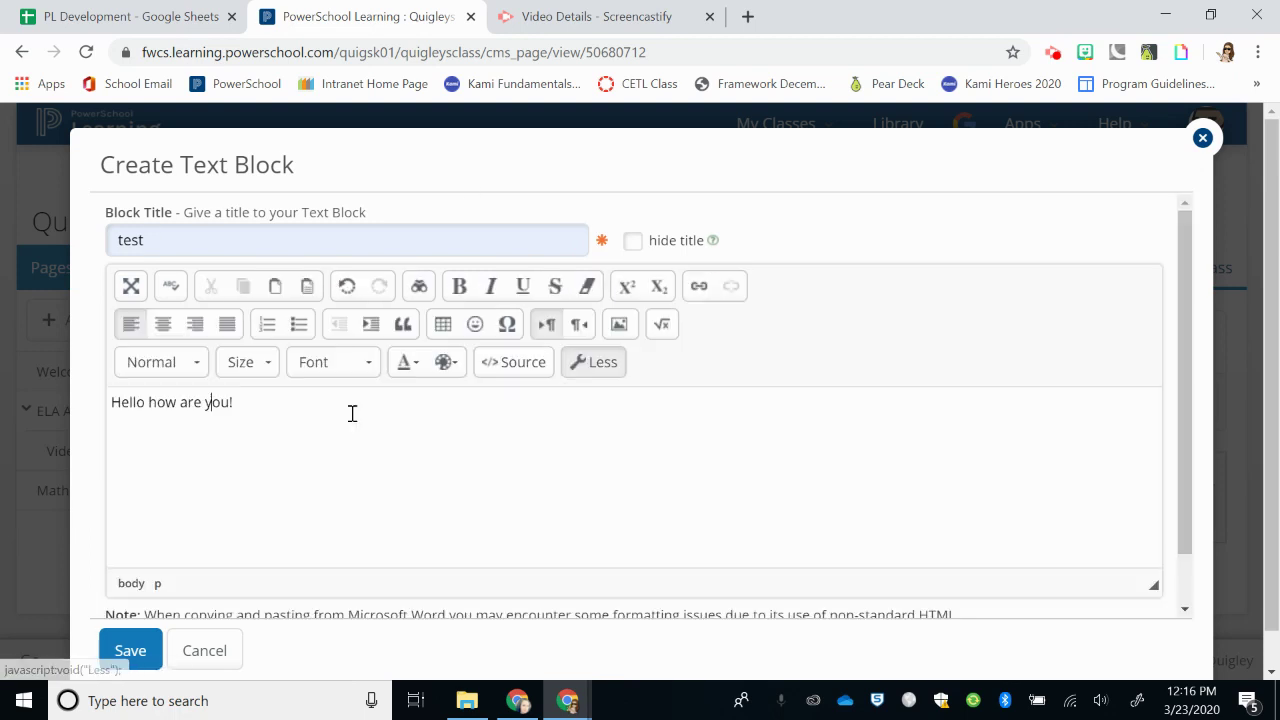
scroll(439, 462, down, 1)
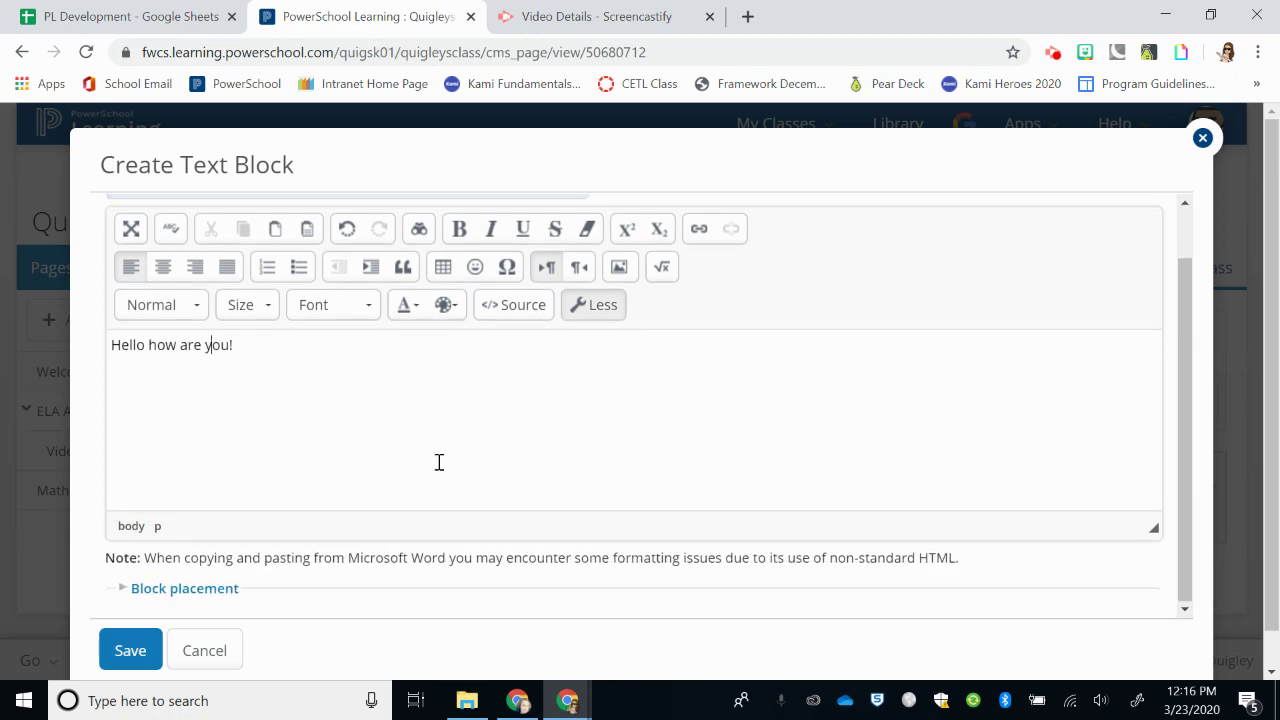
scroll(439, 462, up, 1)
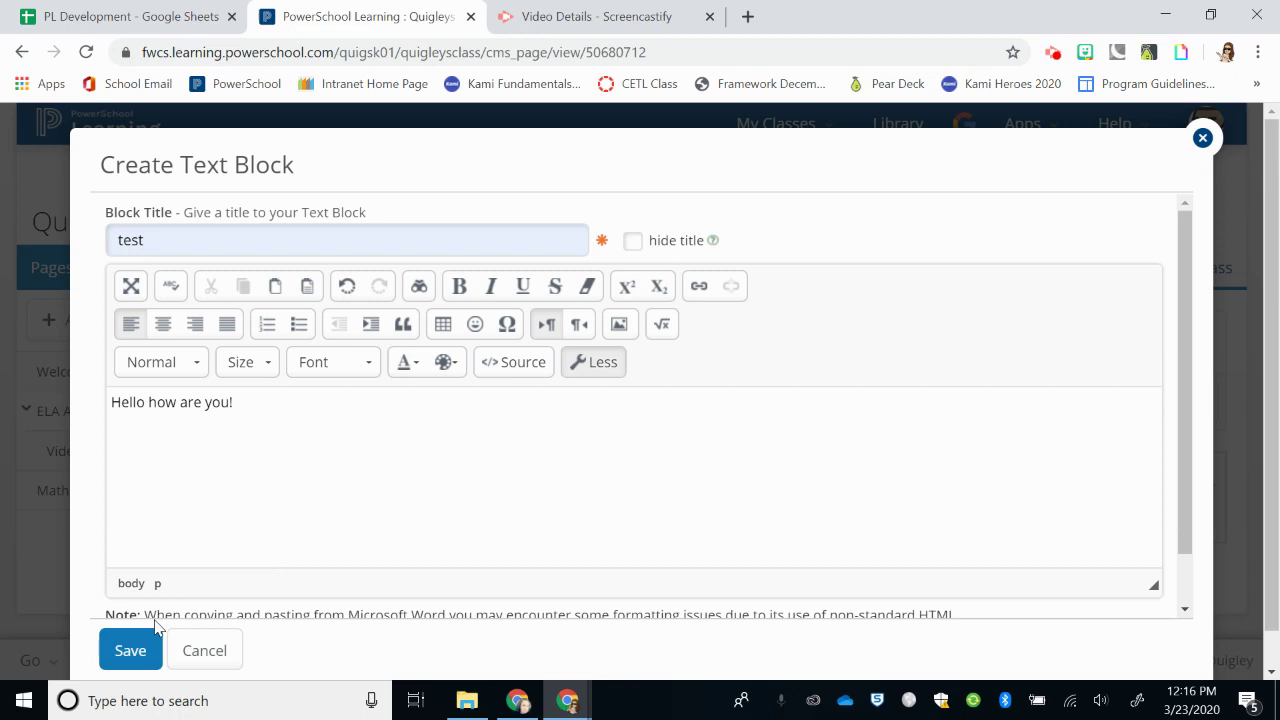
click(133, 648)
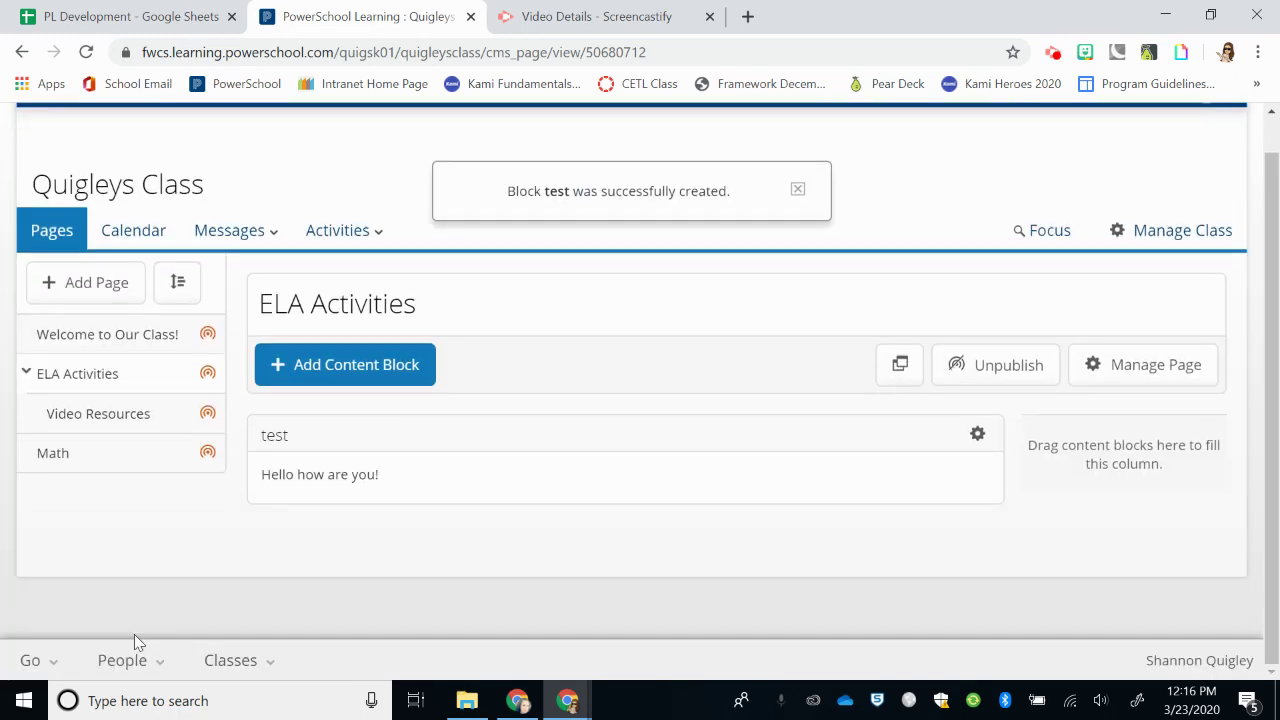
click(331, 367)
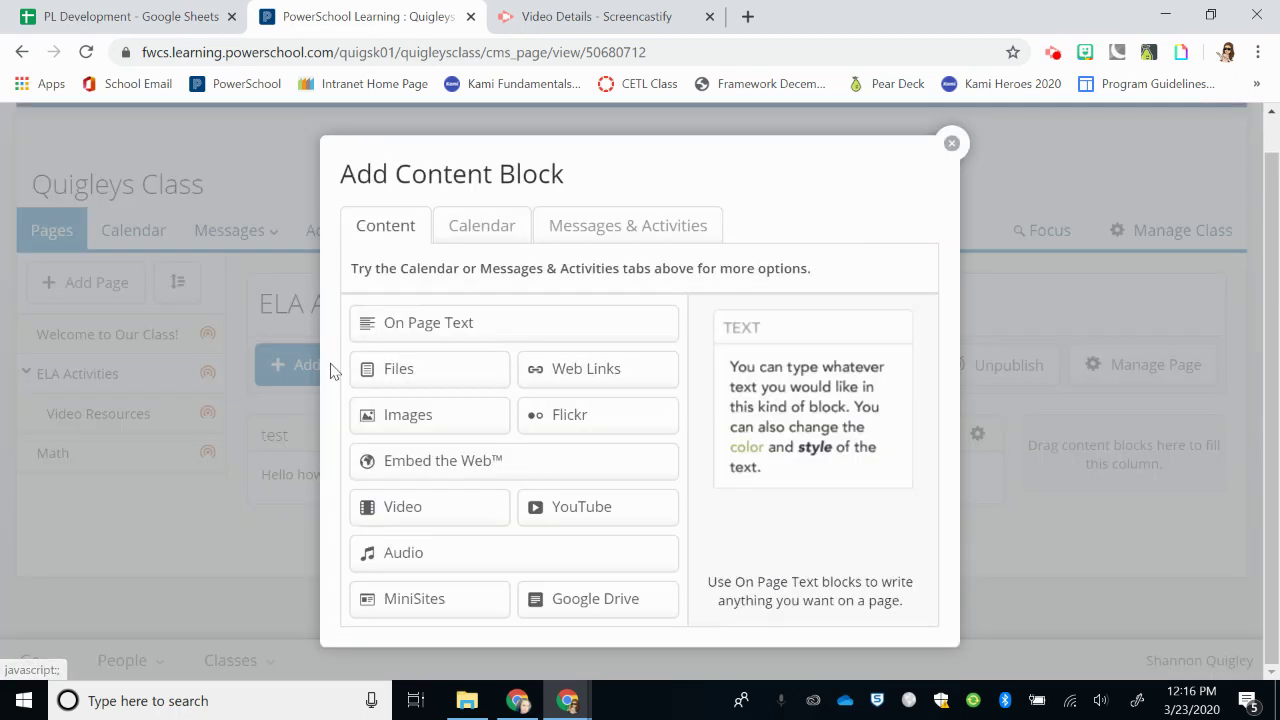
double_click(423, 375)
double_click(608, 368)
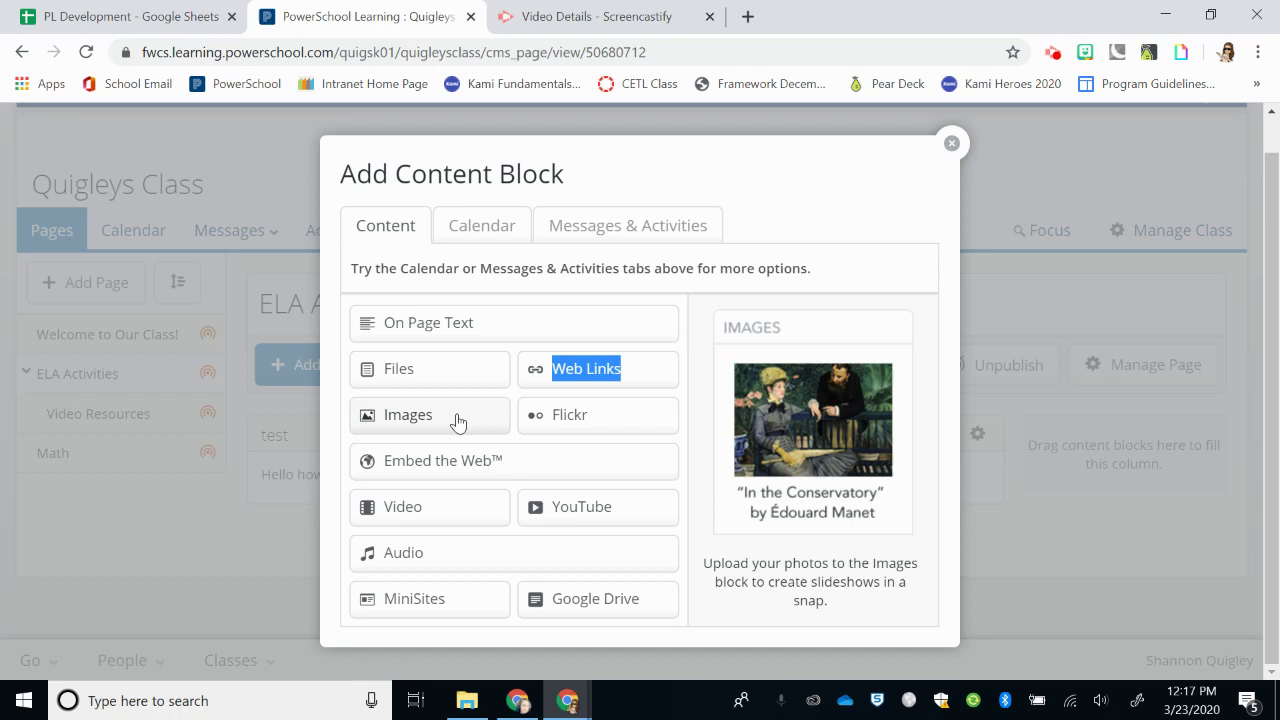
click(626, 522)
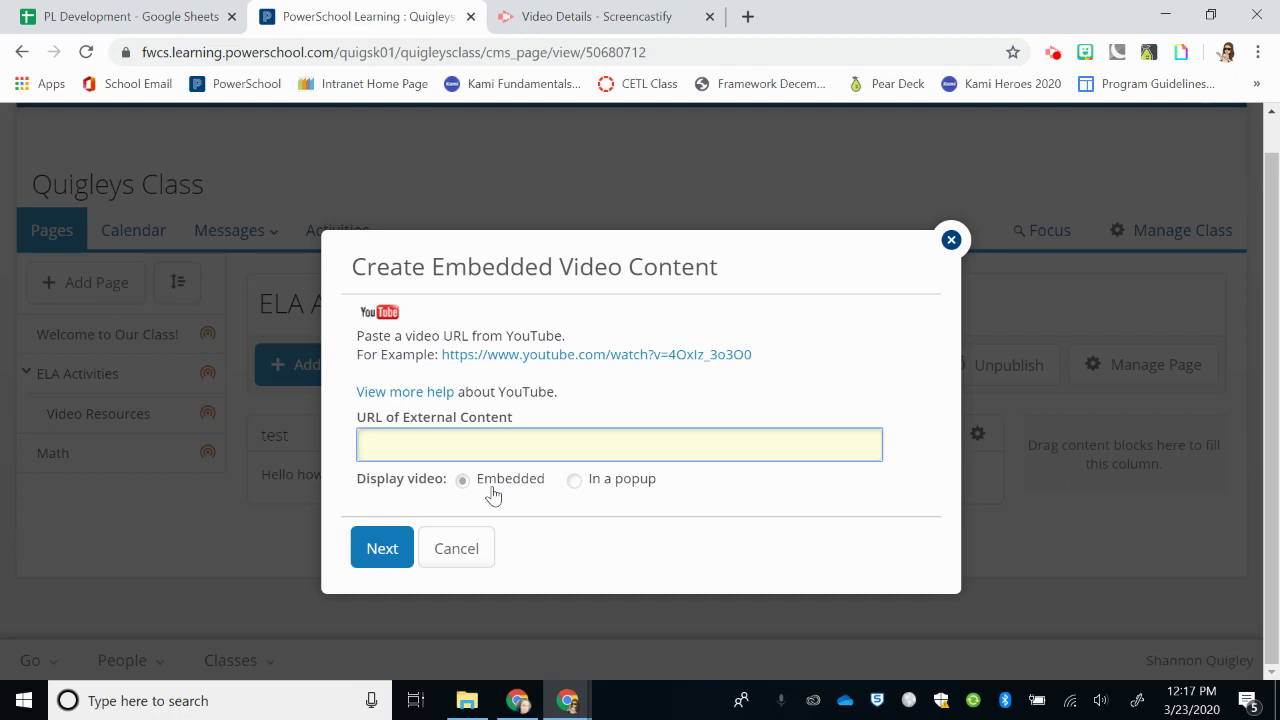
click(460, 444)
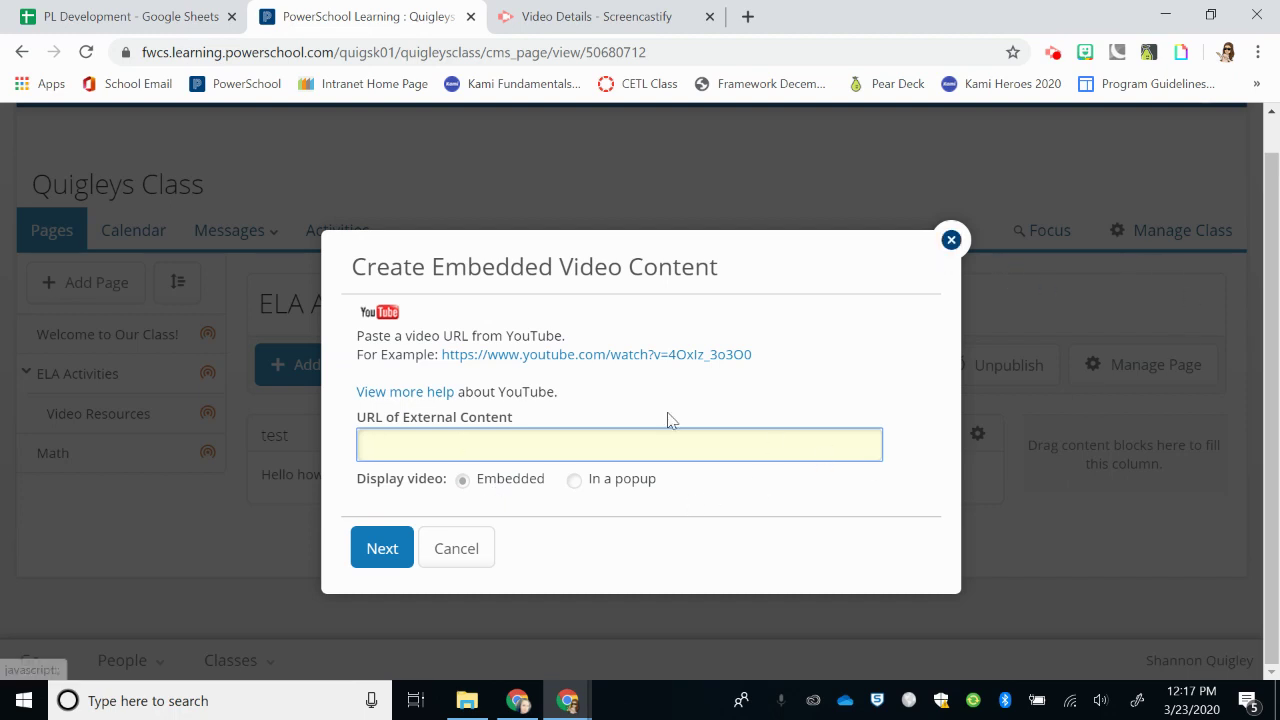
click(467, 563)
Add a Google Drive content block showing the existing Google Slides Training presentation from Drive.
click(330, 368)
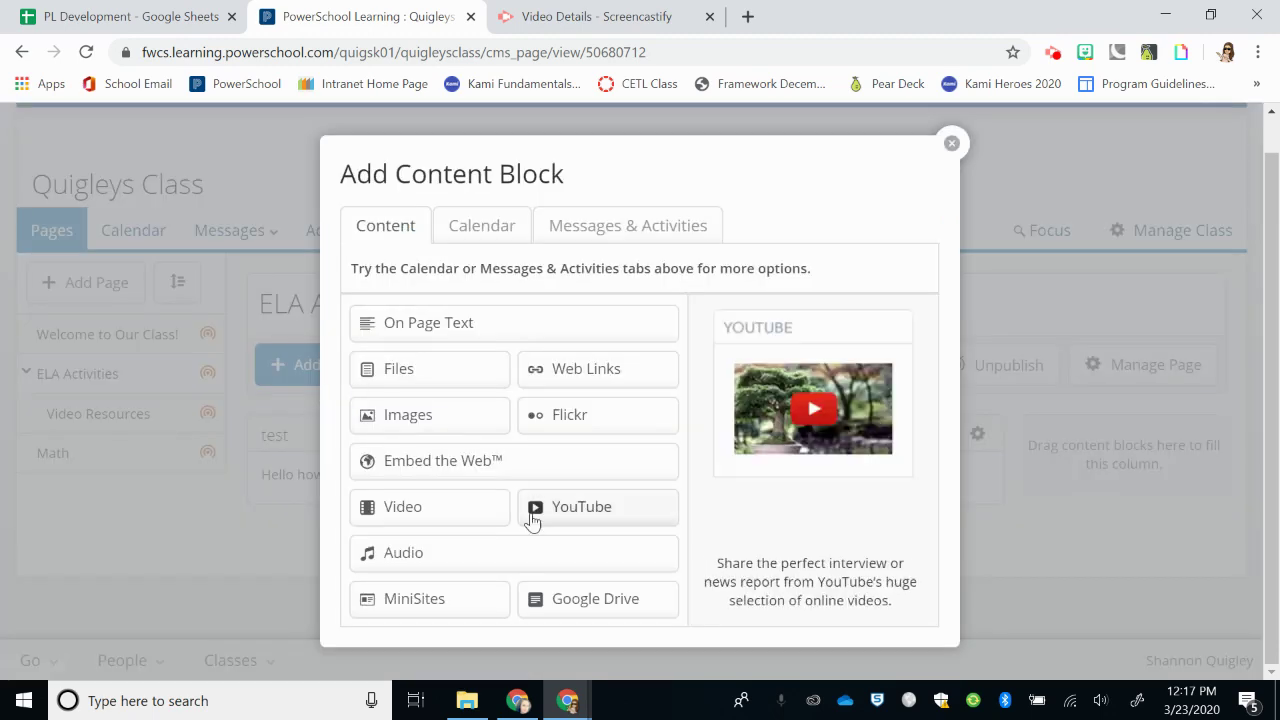
click(585, 600)
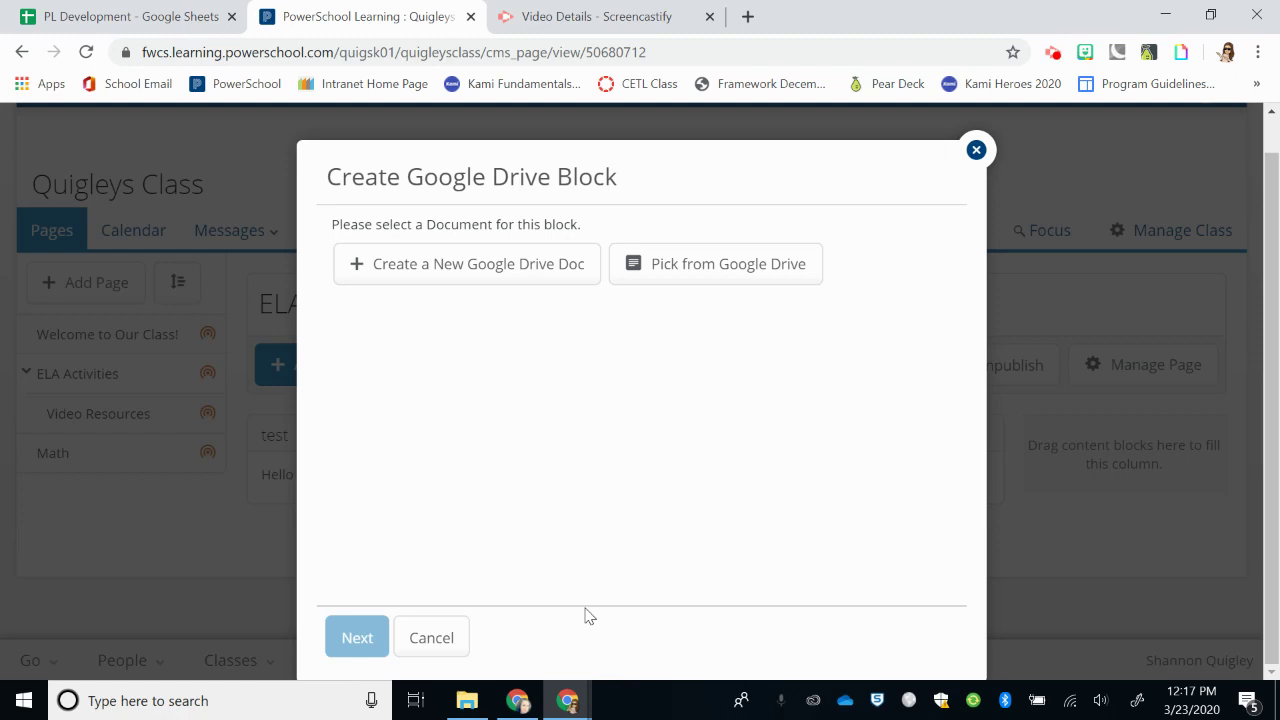
click(671, 272)
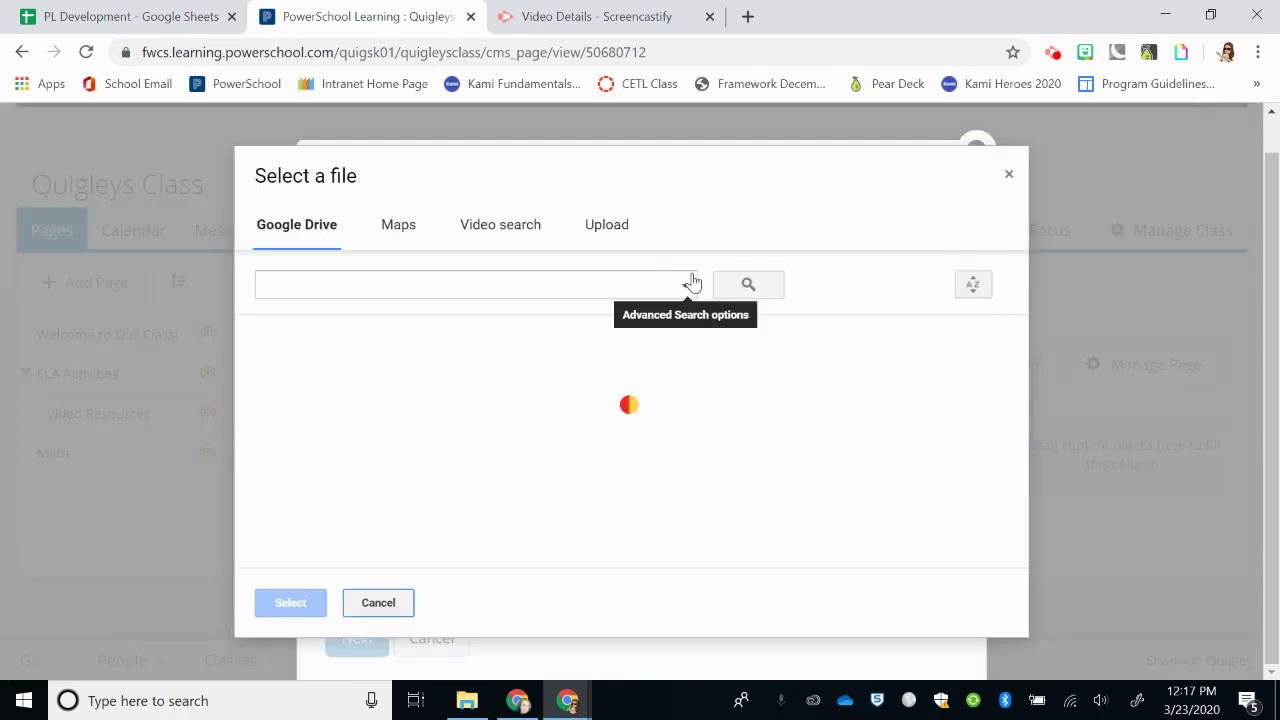
scroll(452, 400, down, 1)
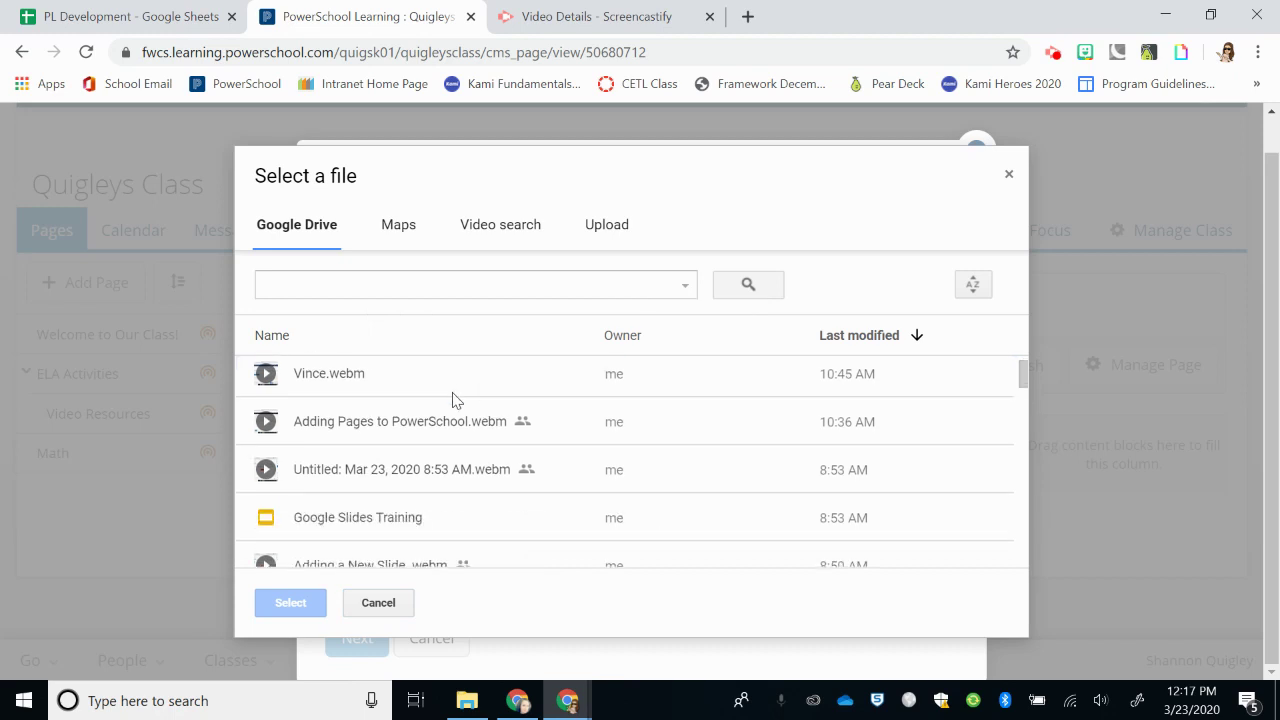
scroll(452, 400, down, 3)
click(372, 378)
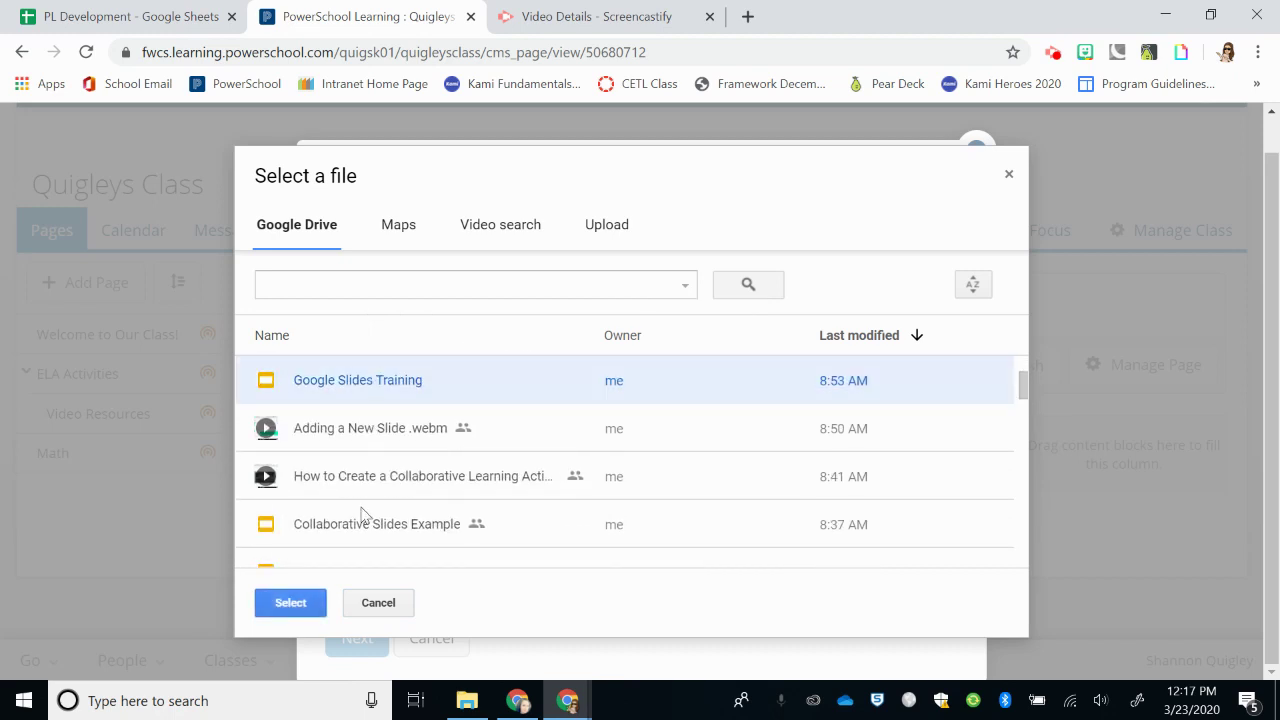
click(316, 608)
click(363, 643)
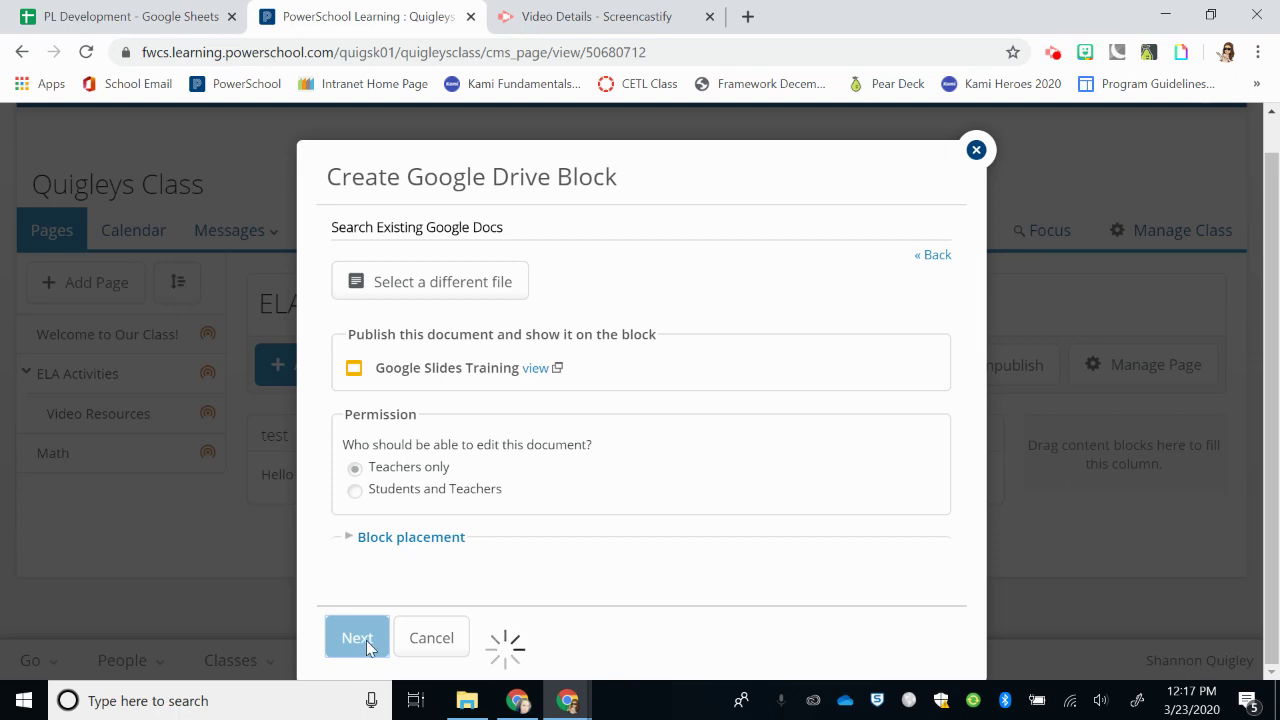
Page through the embedded Google Slides Training presentation to slide 6 and look over the blocks on the ELA Activities page.
scroll(480, 530, down, 2)
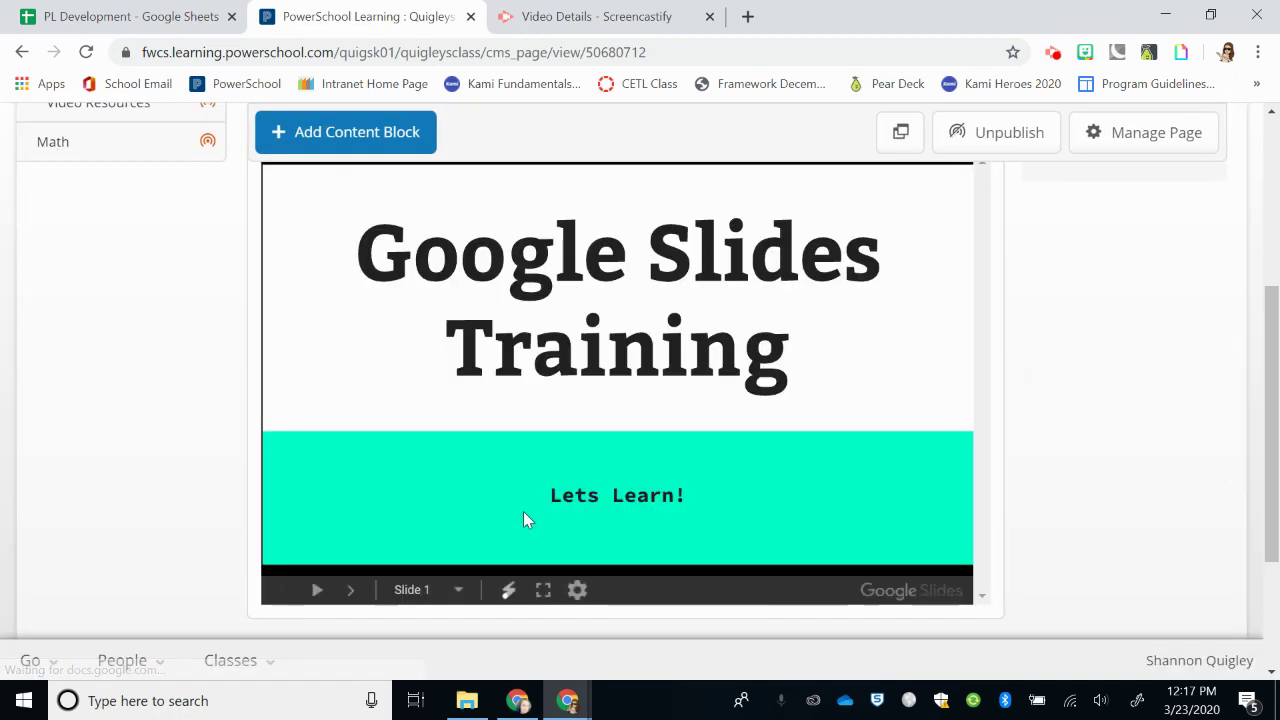
click(349, 600)
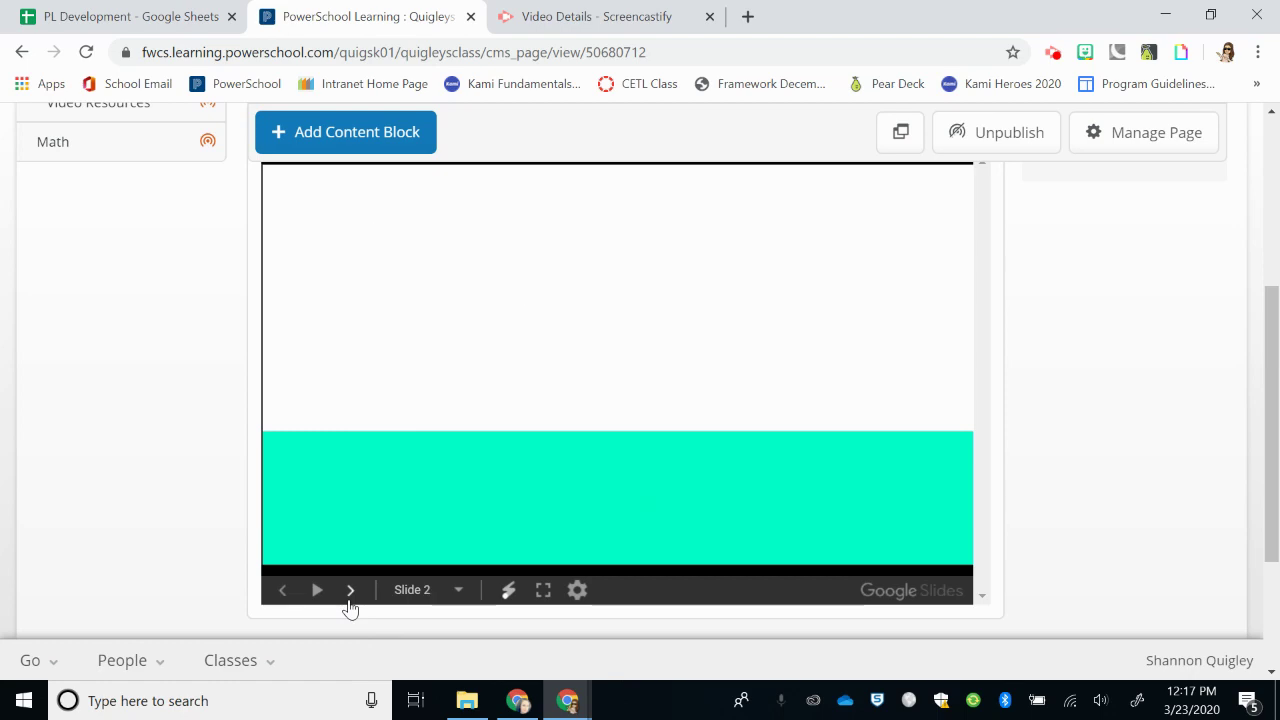
click(350, 592)
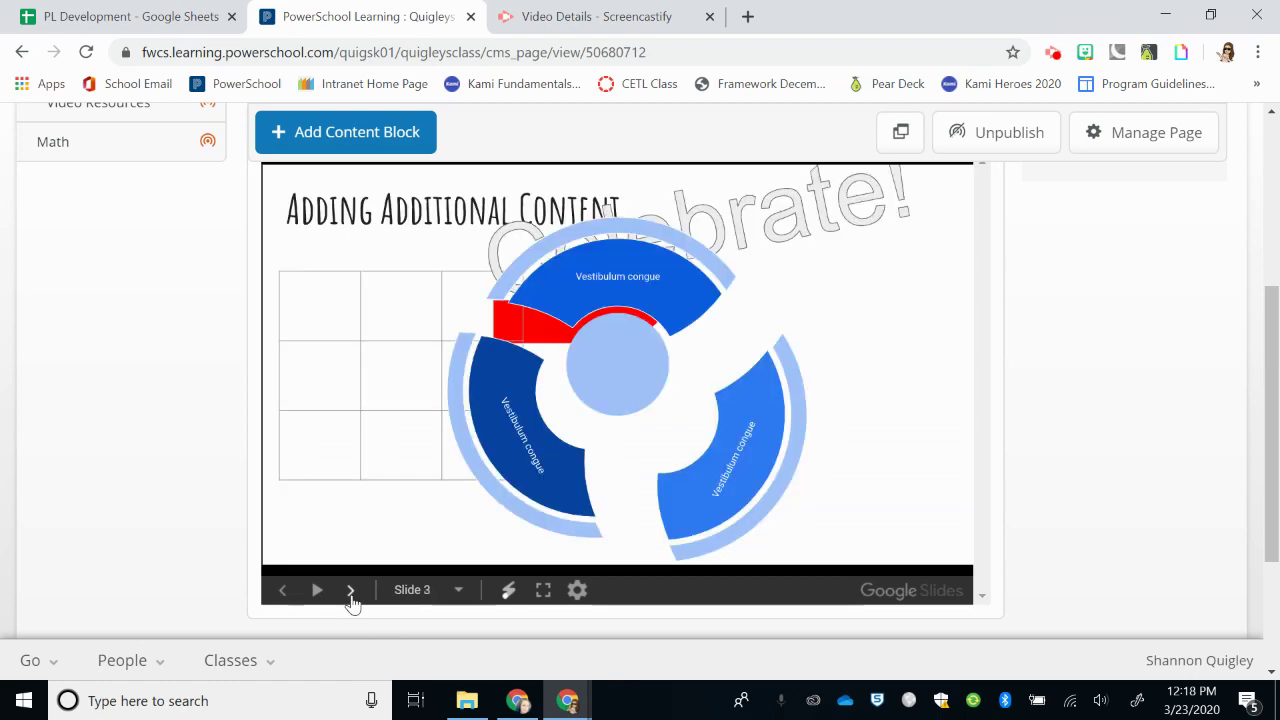
click(350, 592)
click(350, 592)
click(350, 592)
scroll(509, 487, up, 2)
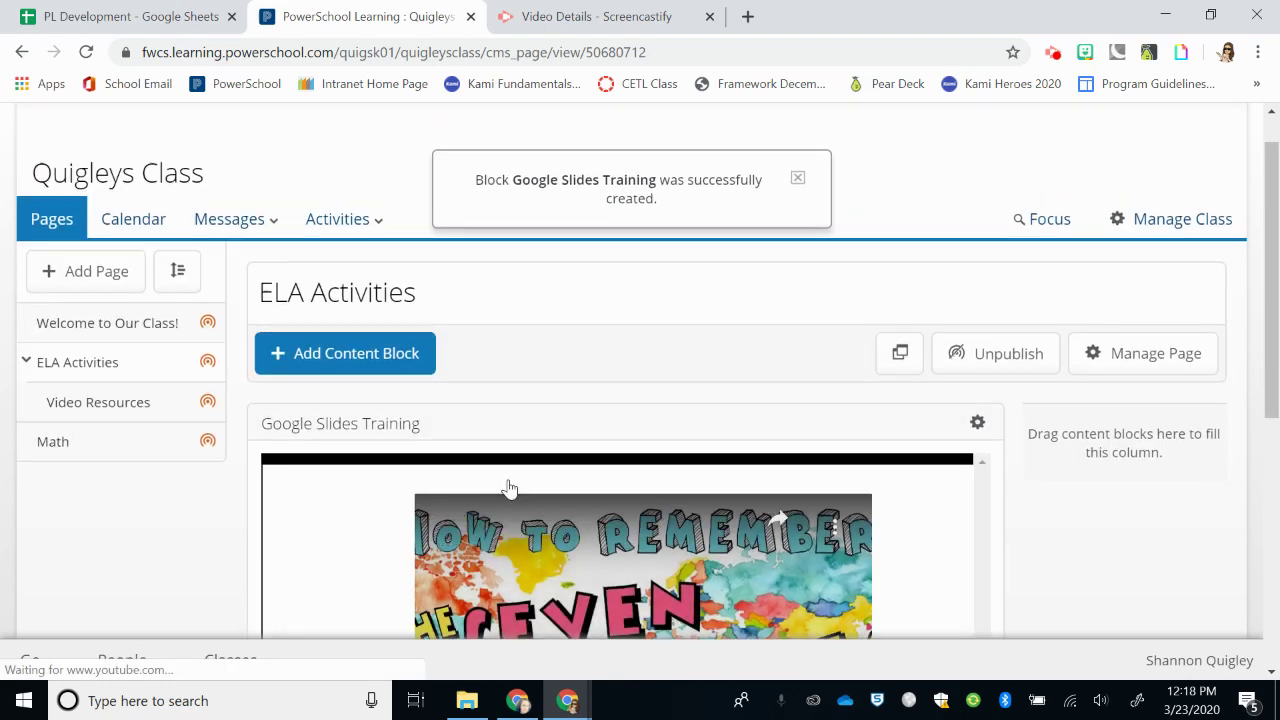
scroll(509, 487, down, 5)
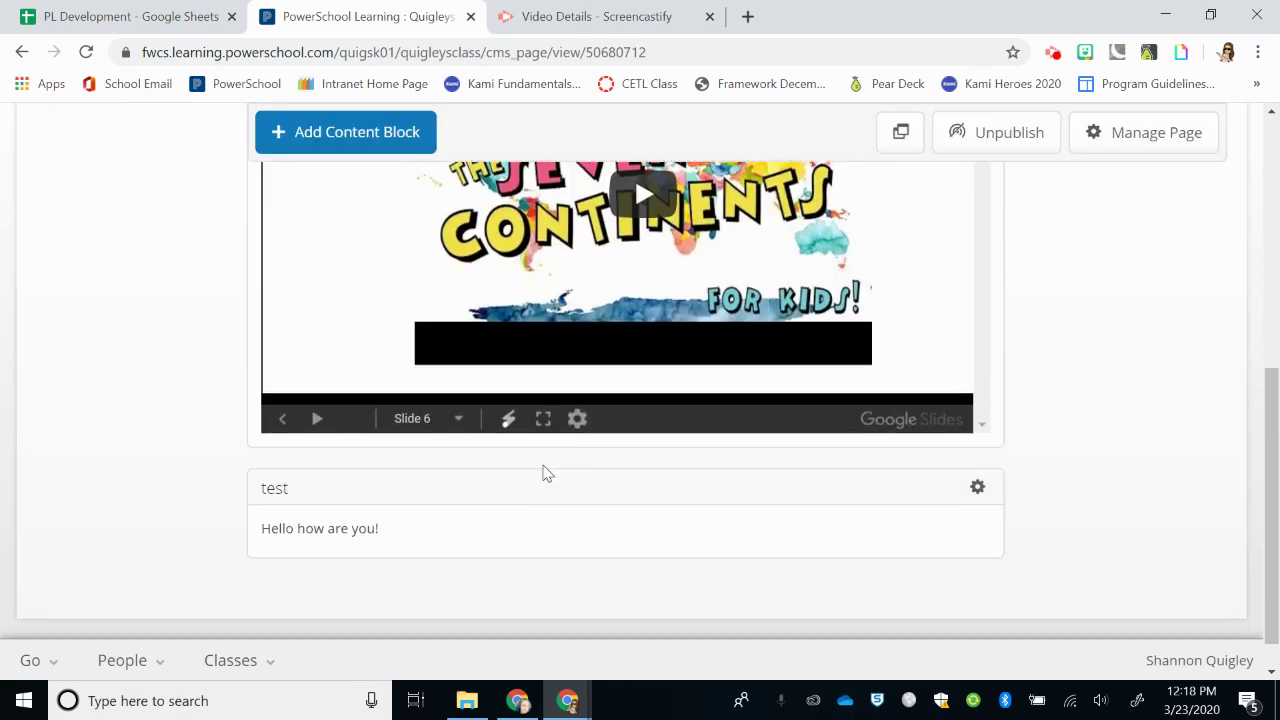
scroll(547, 473, up, 5)
scroll(543, 471, down, 1)
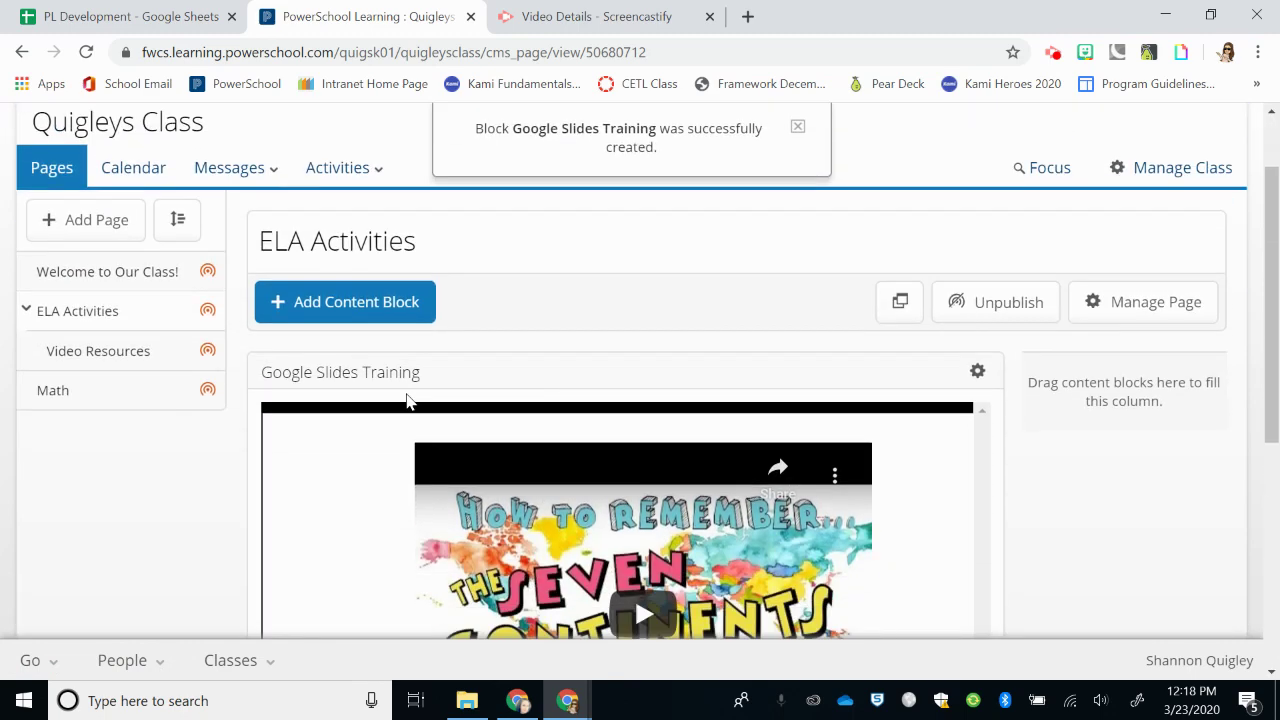
Review the Calendar and the Messages & Activities content block types, including the Mini Calendar and Announcements previews, without adding one.
click(365, 303)
click(453, 238)
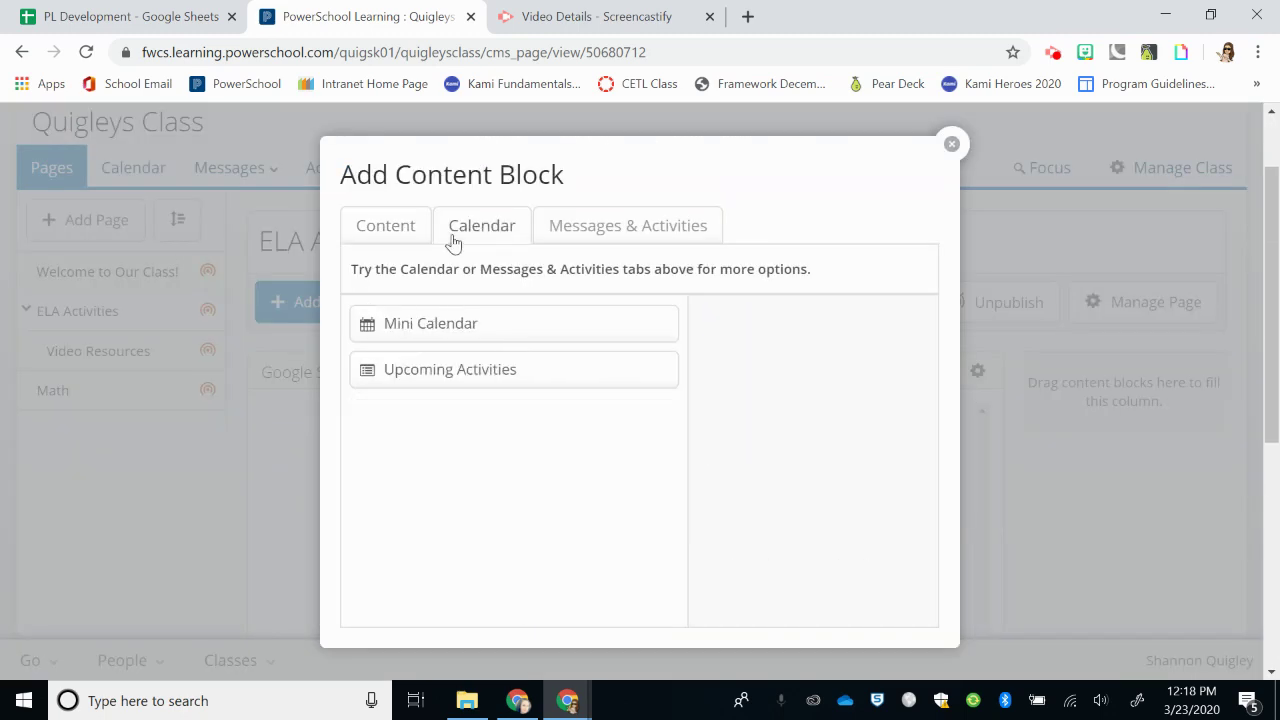
mouse_move(470, 334)
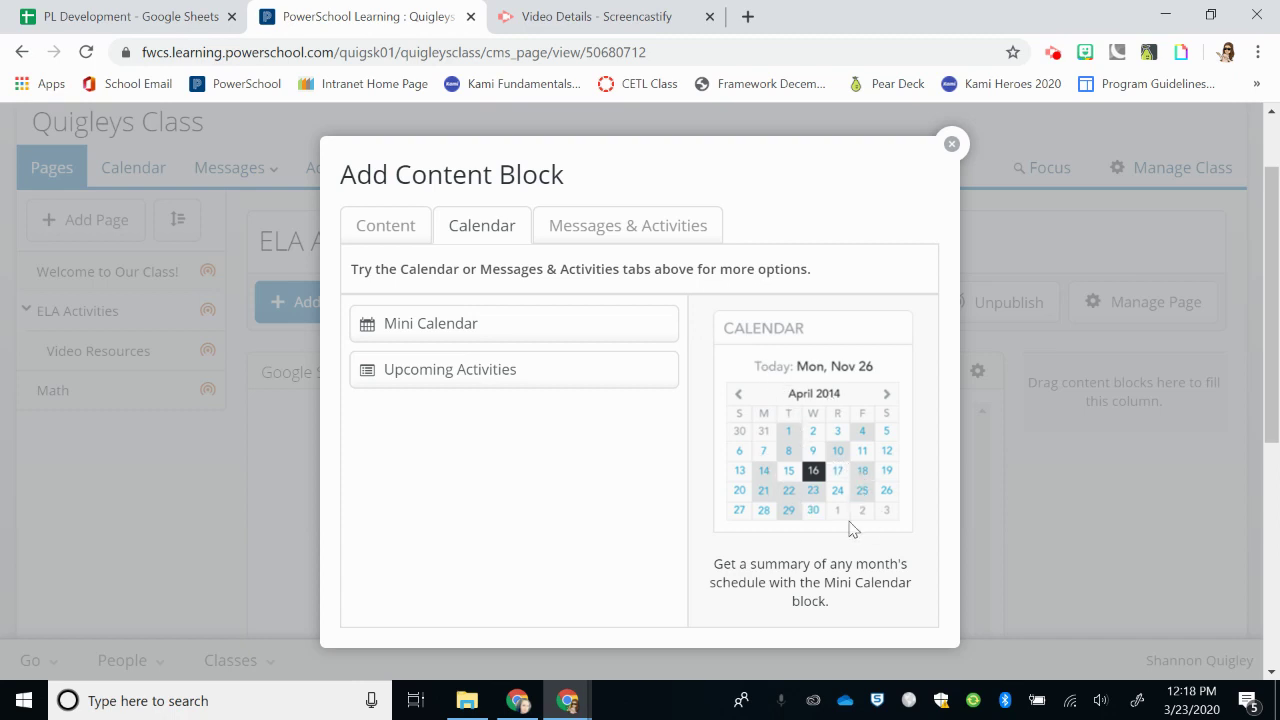
click(598, 232)
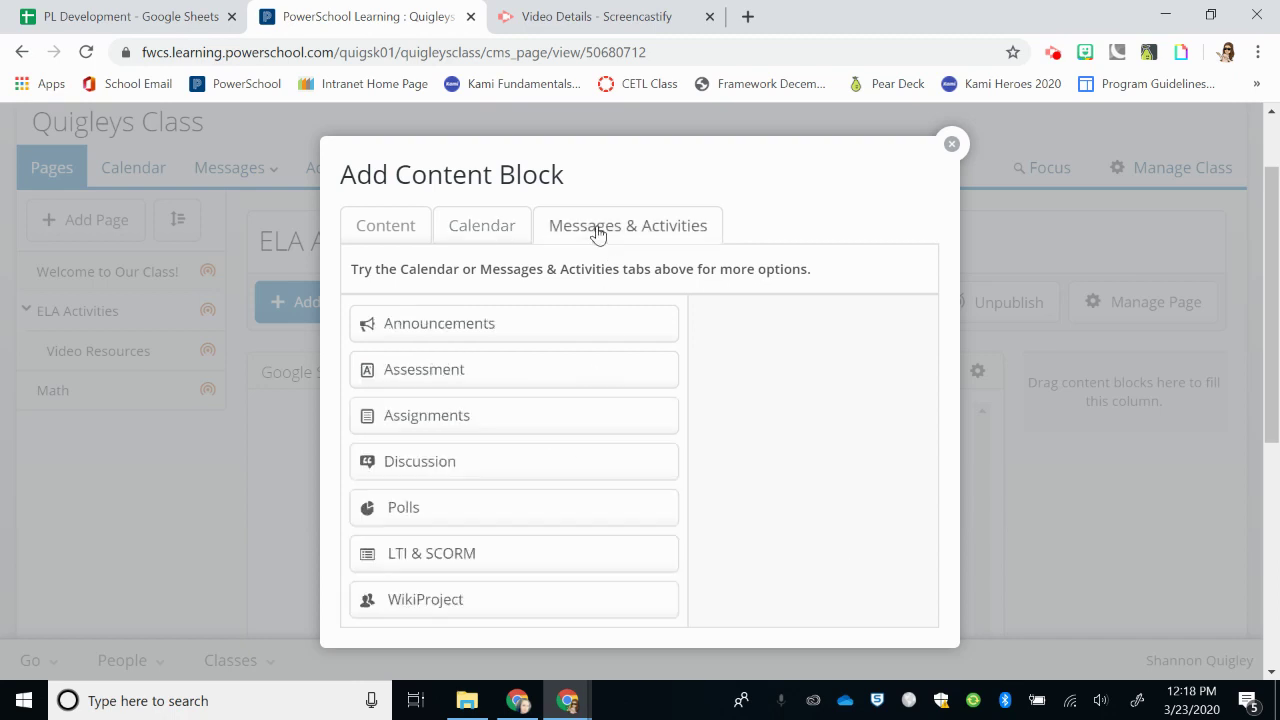
mouse_move(585, 319)
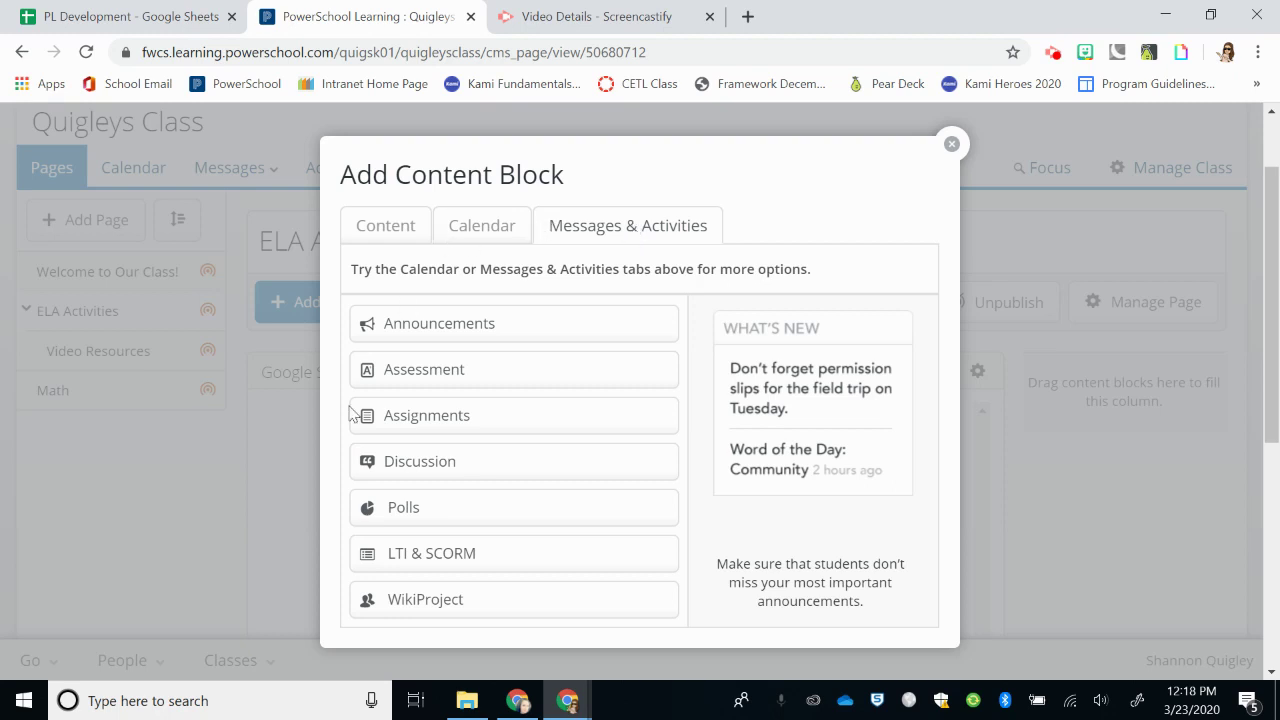
click(952, 144)
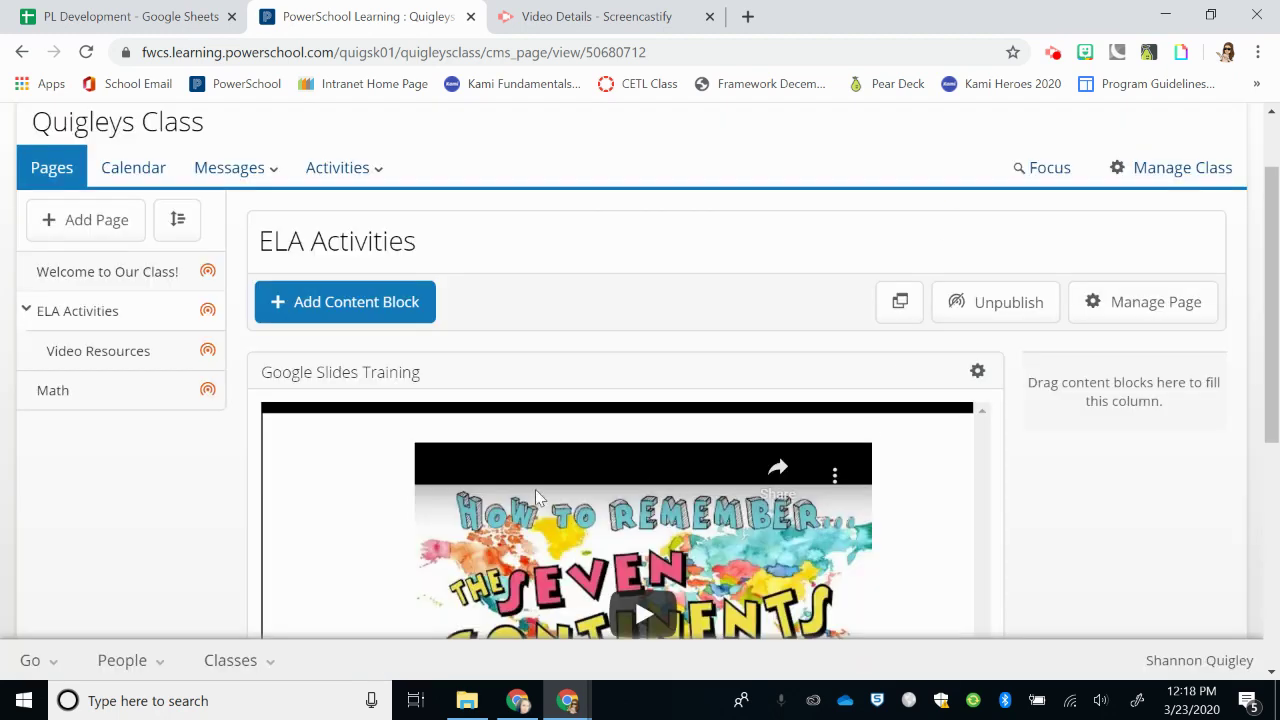